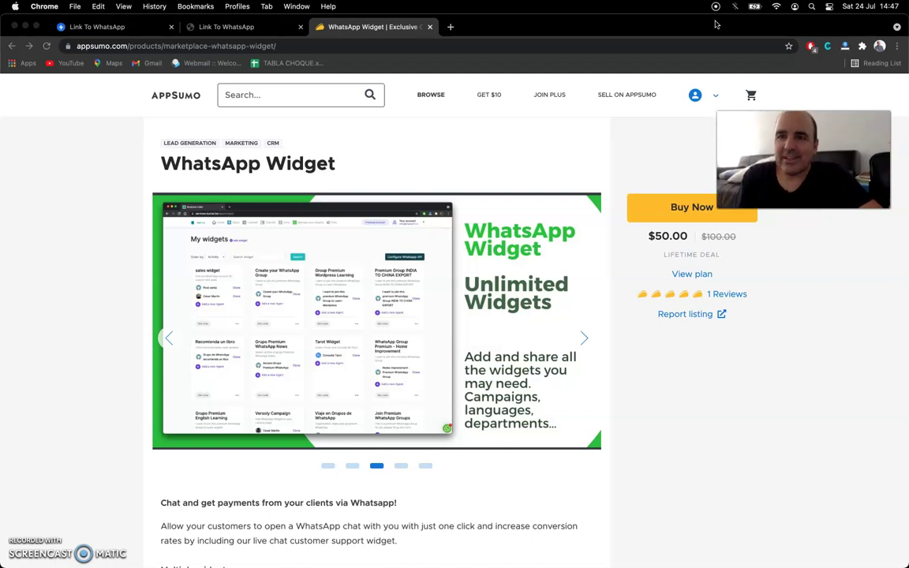
Review the WhatsApp Widget listing on AppSumo, including its plan features and the buyer's question about AMP compatibility with SwipePages.
click(730, 30)
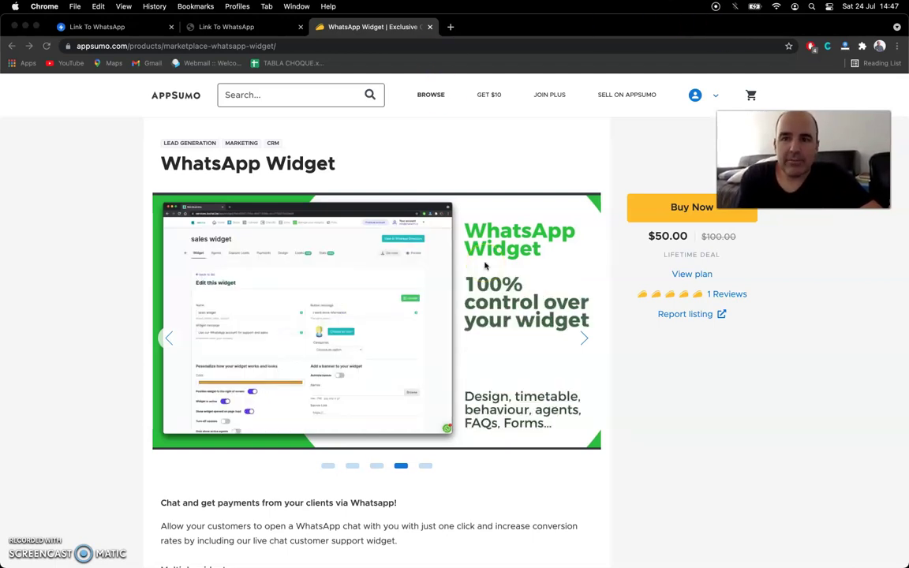
scroll(485, 265, down, 10)
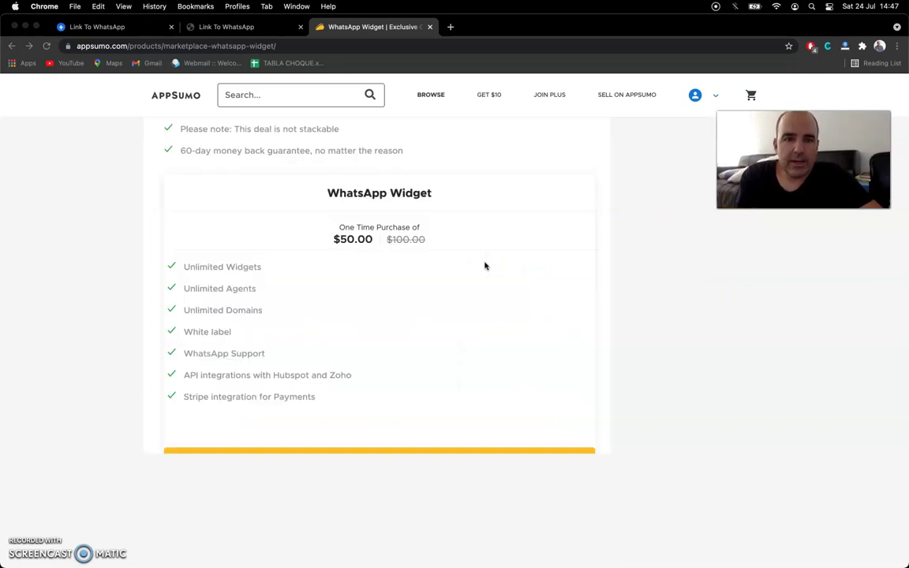
scroll(485, 266, down, 10)
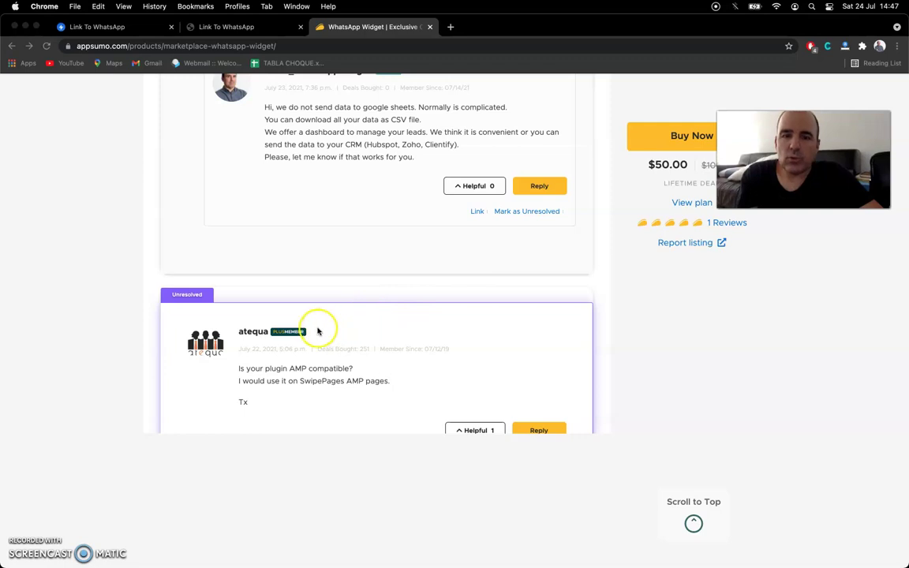
scroll(330, 332, down, 2)
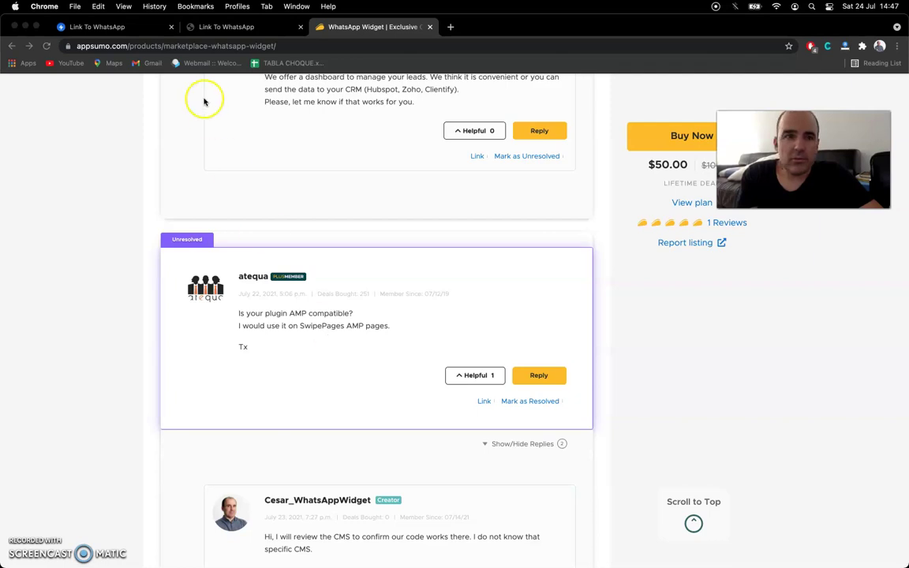
Switch to Swipe Pages and open Variant A of the Link To WhatsApp page in the builder.
click(116, 28)
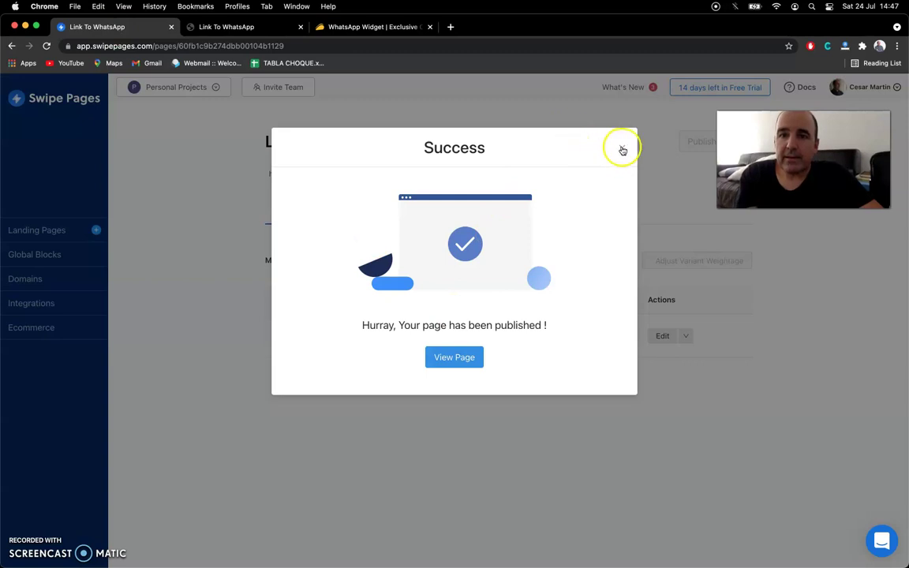
click(414, 231)
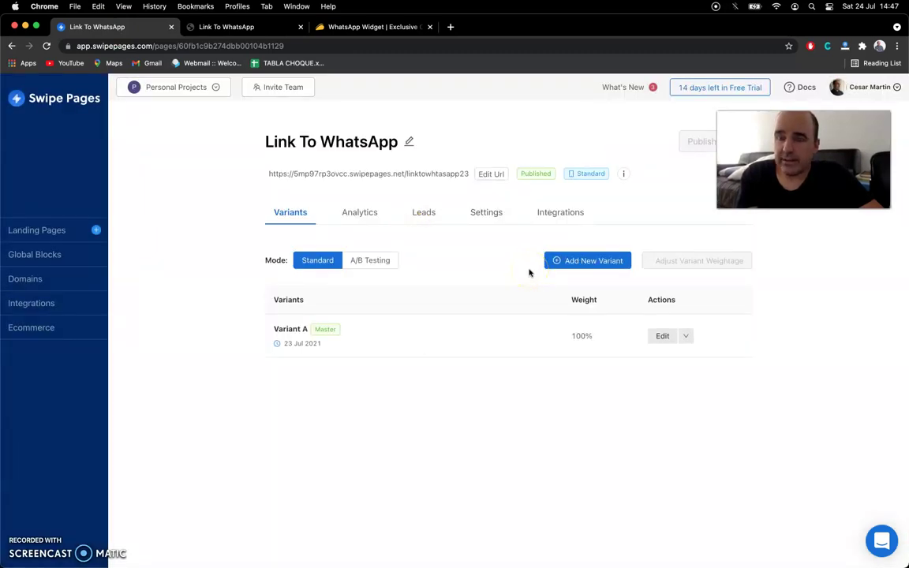
click(662, 336)
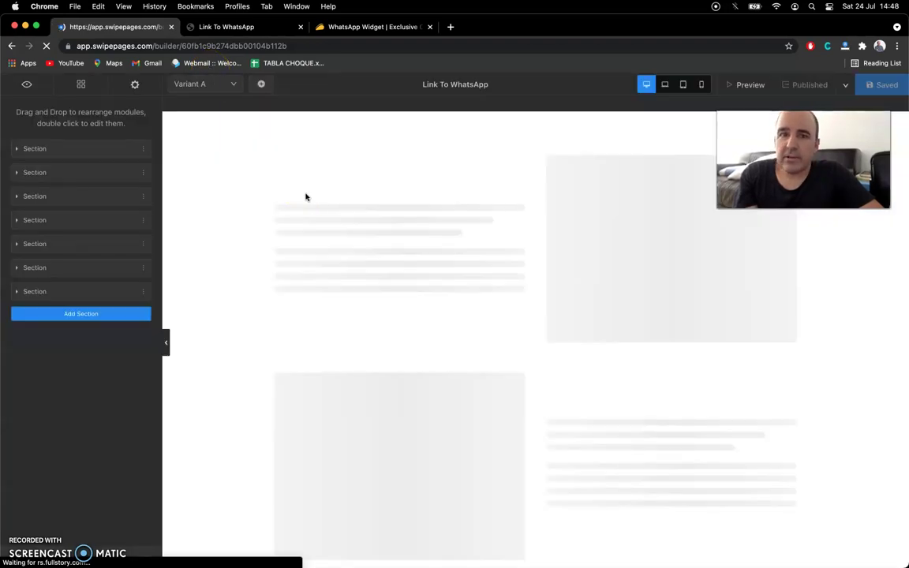
click(357, 276)
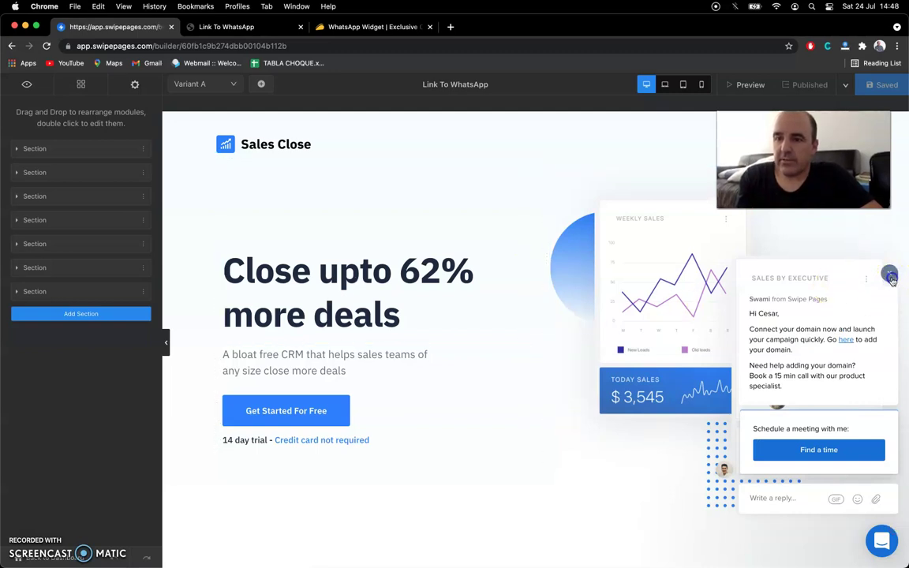
Dismiss the chat message and open the header code in the page's custom JavaScript settings.
click(892, 282)
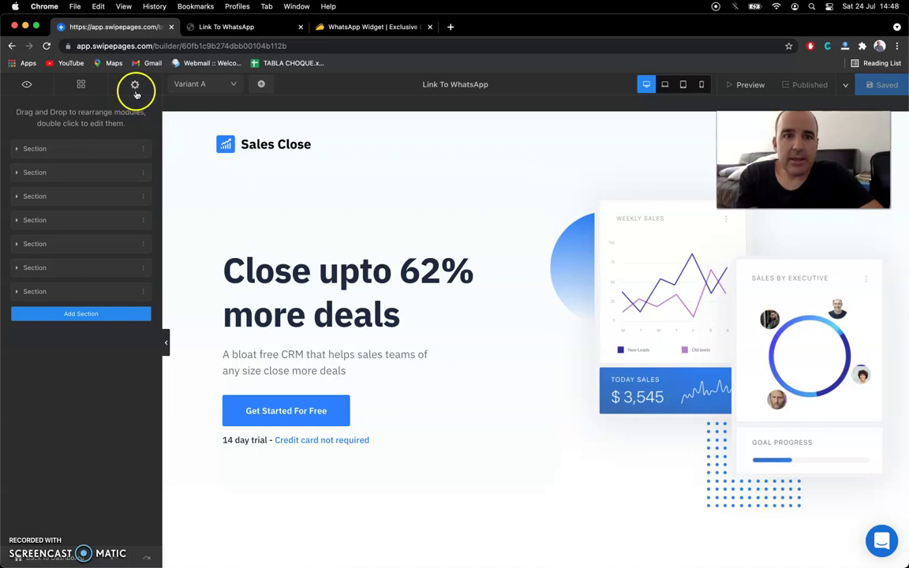
click(135, 85)
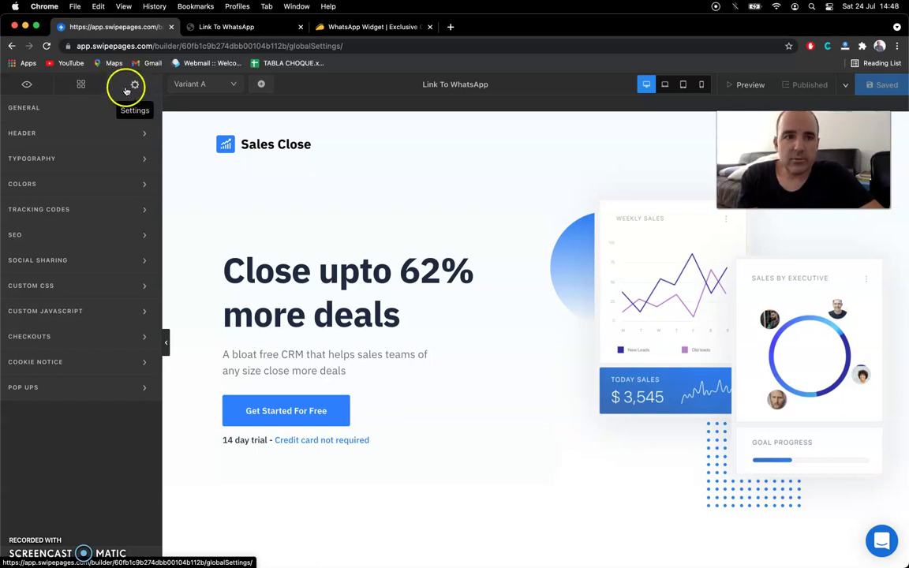
click(59, 315)
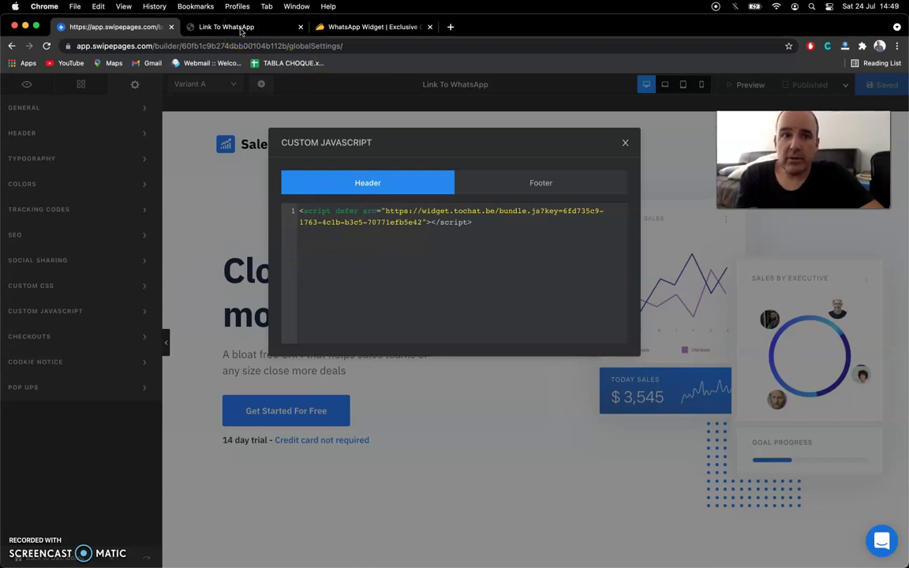
Open tochat.be in a new browser tab and go to the account dashboard.
click(451, 27)
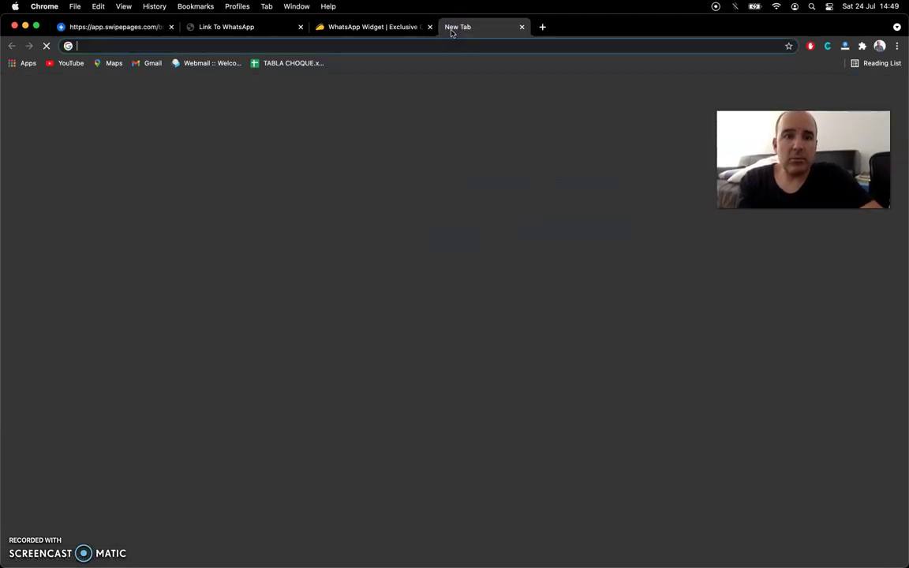
text(tochat.be)
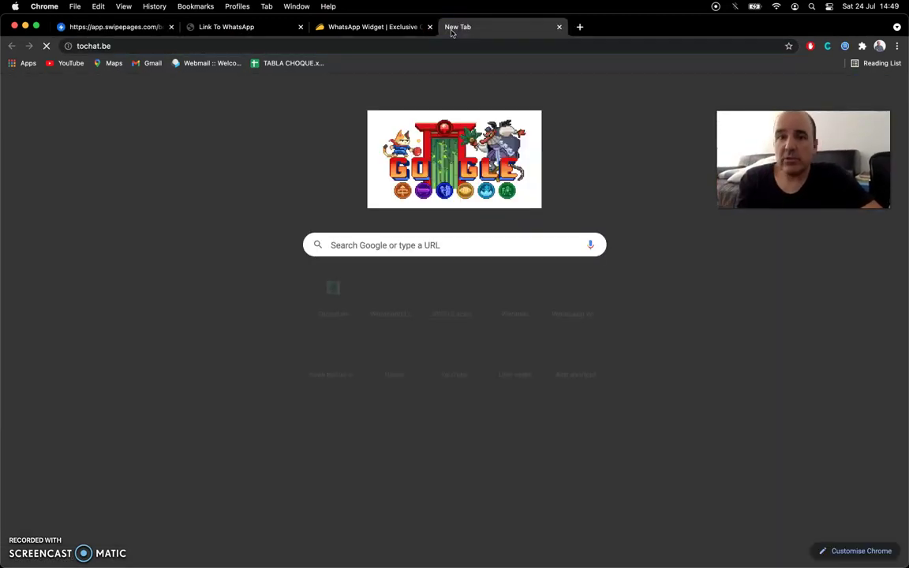
key(Return)
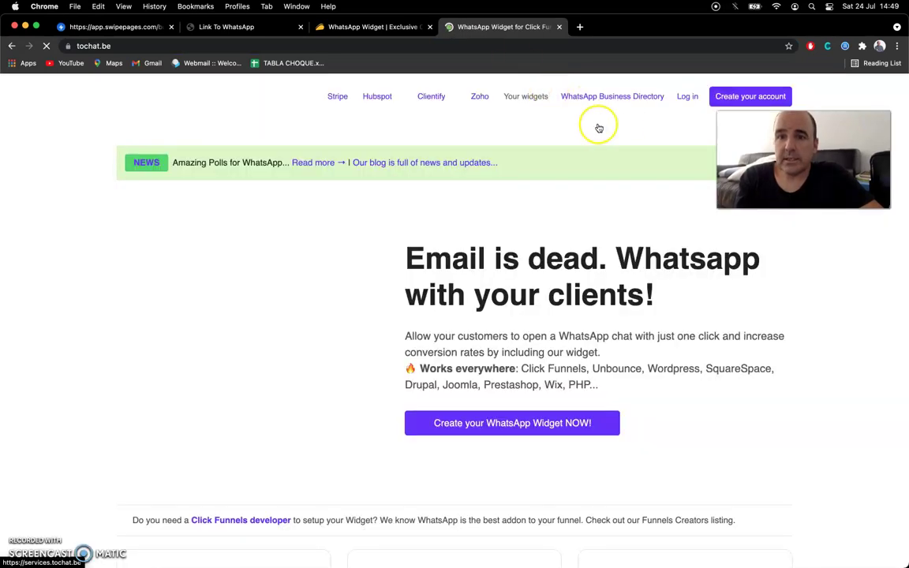
click(677, 97)
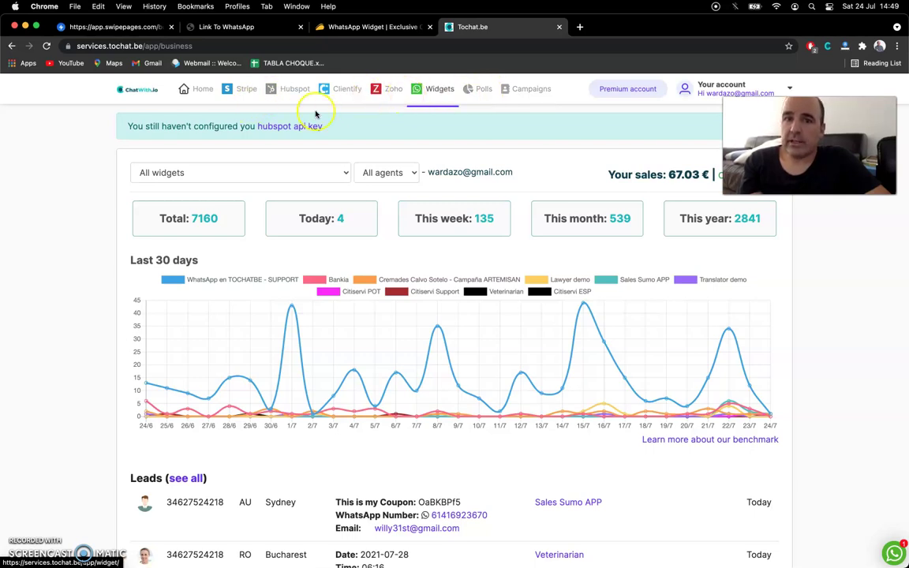
Preview the WhatsApp support widget on the dashboard and close it again.
click(895, 555)
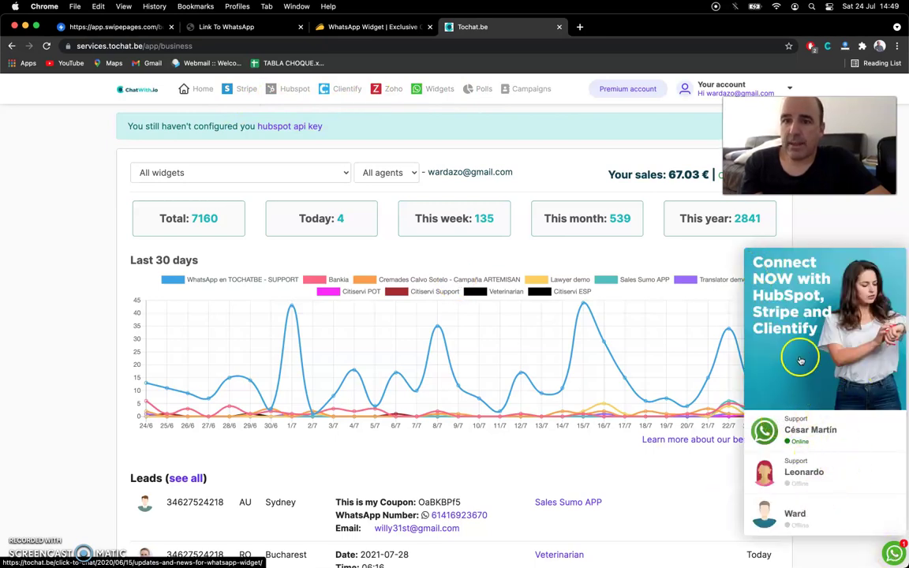
click(680, 366)
Copy the embed code of the "WhatsApp en TOCHATBE - SUPPORT" widget from the account's widget list.
click(436, 89)
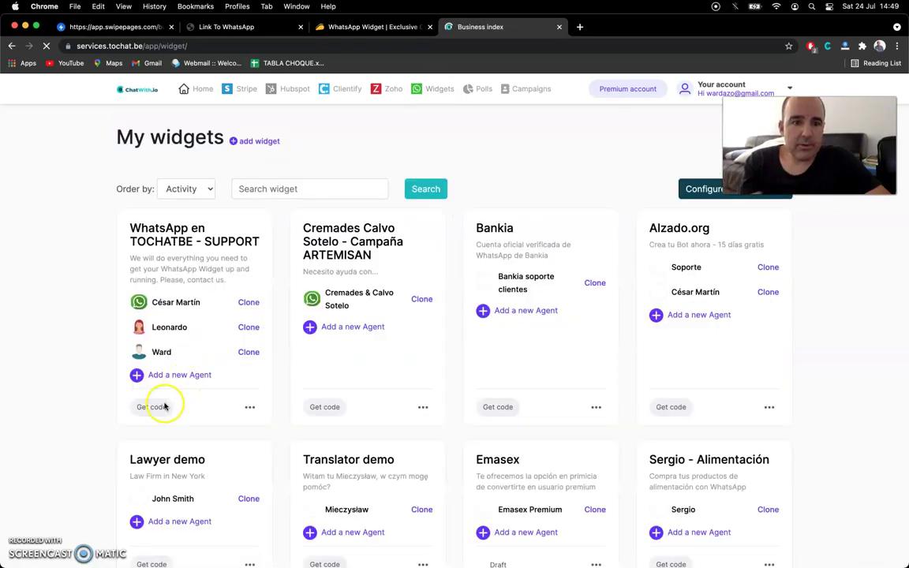
click(157, 407)
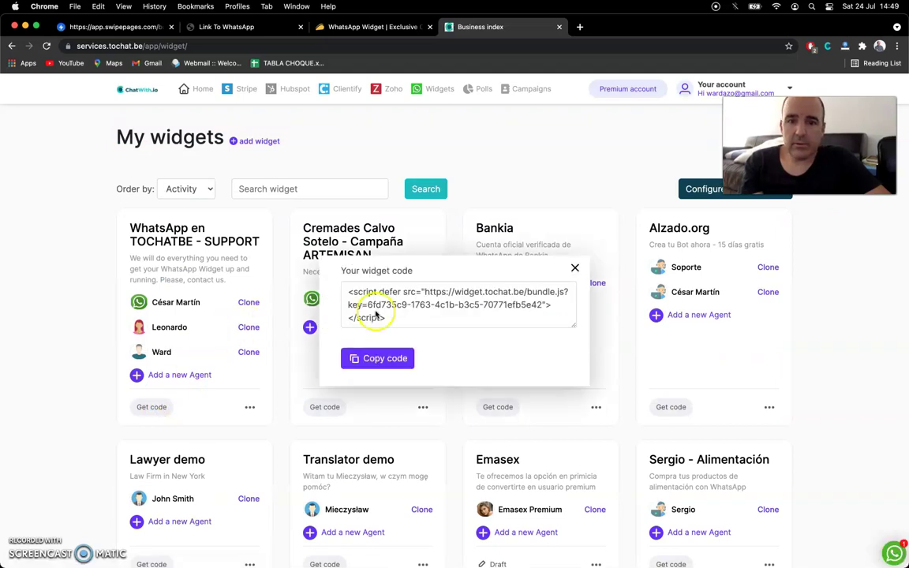
drag(348, 290, 385, 318)
click(394, 362)
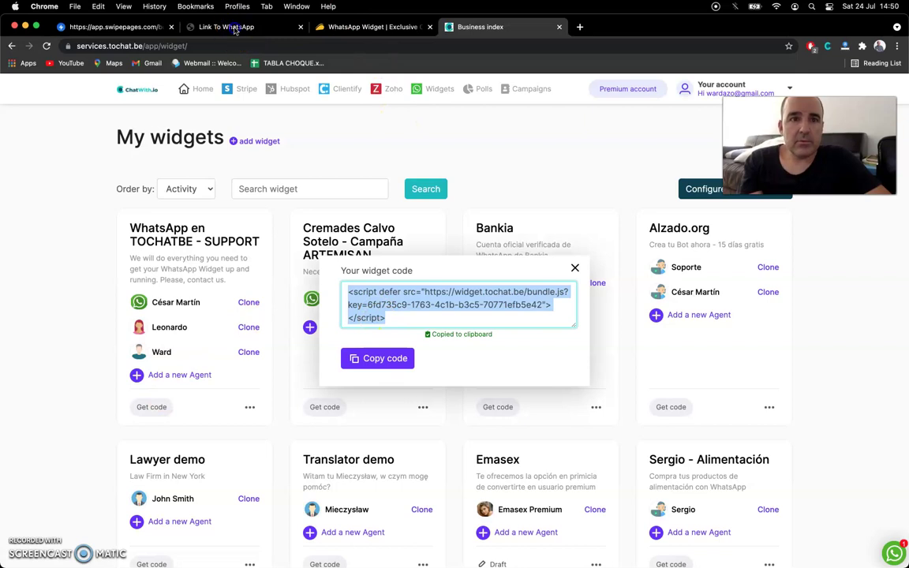
Return to the Swipe Pages builder and select the entire widget script in the custom JavaScript header.
click(131, 29)
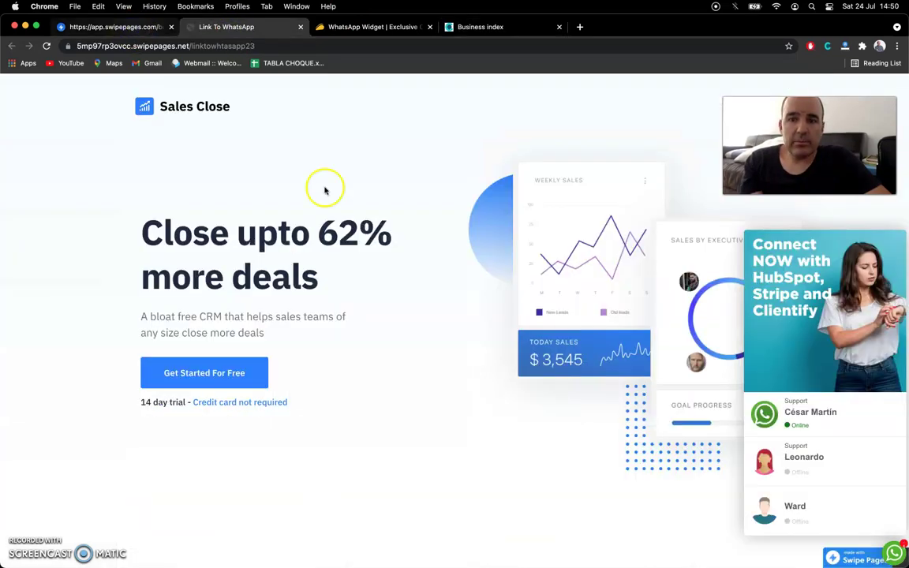
key(ctrl+shift+Tab)
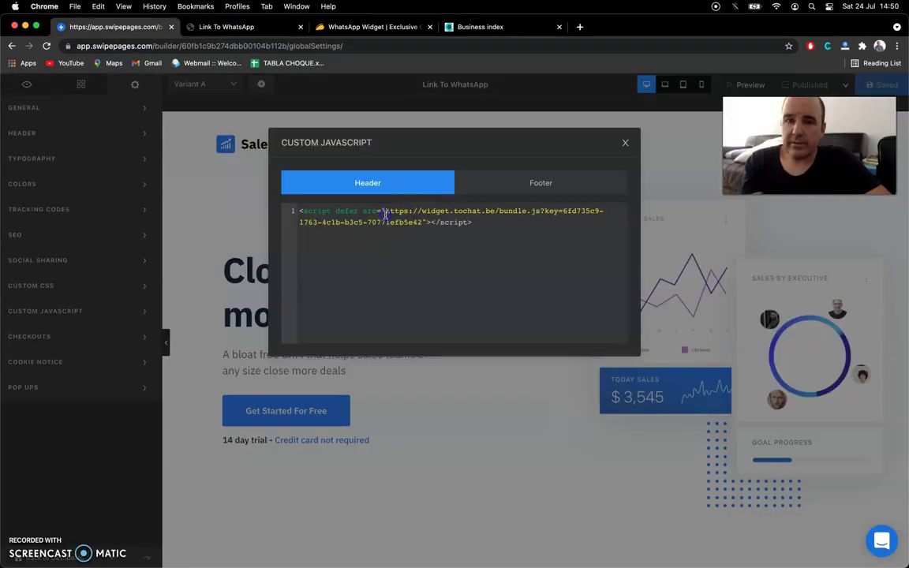
key(super+a)
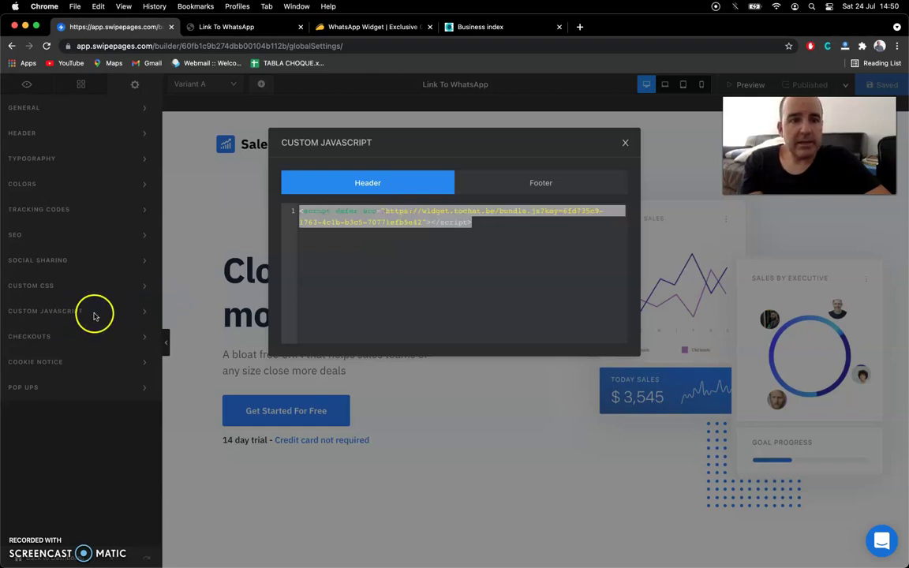
Reopen the custom JavaScript from the page settings to check the header script, and close it.
click(135, 86)
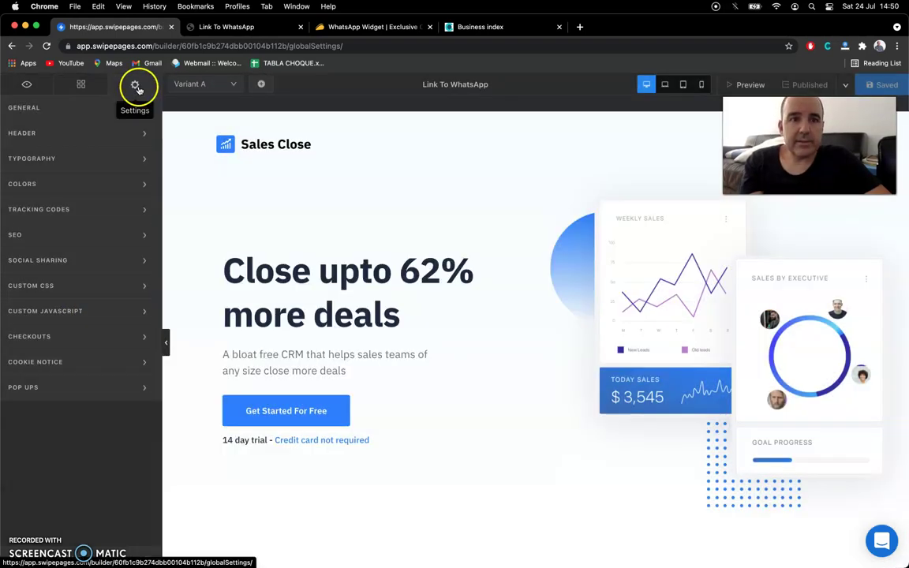
click(77, 310)
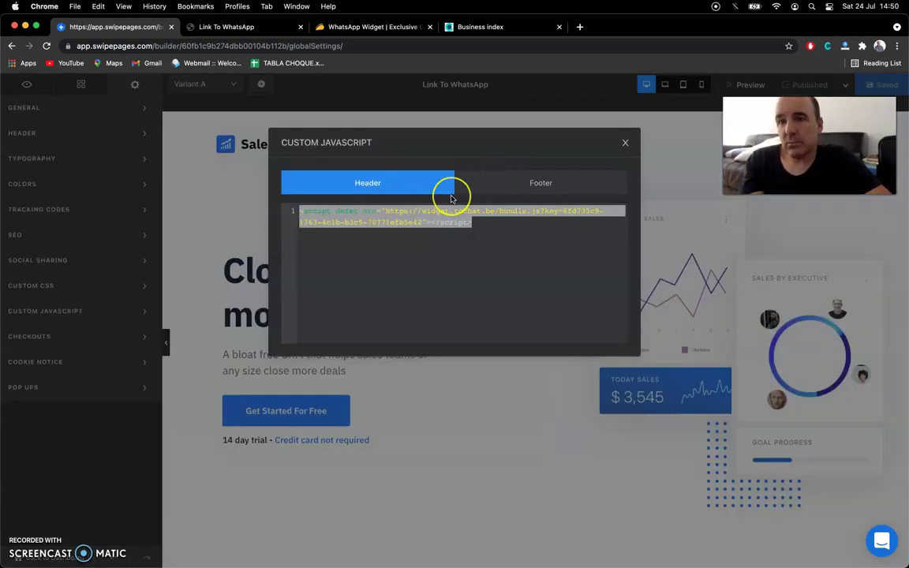
click(623, 142)
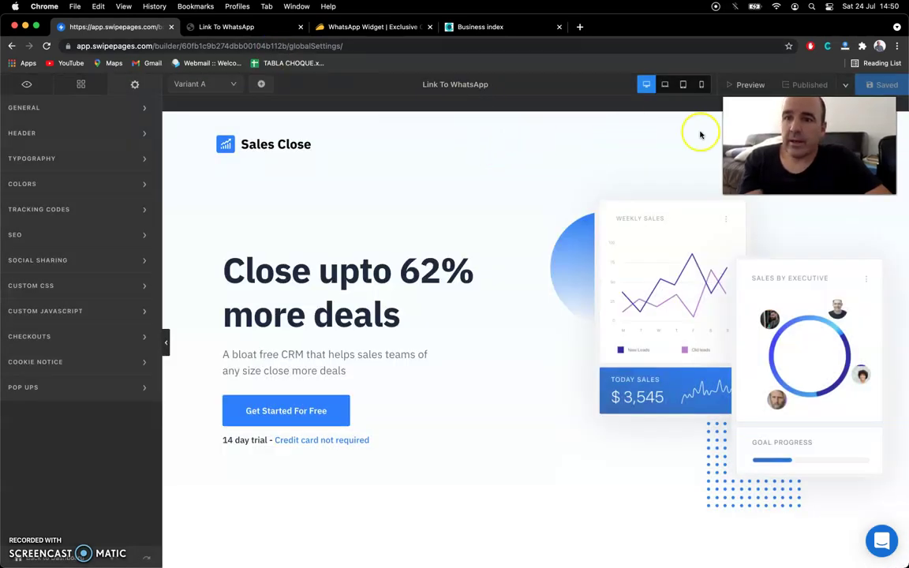
drag(767, 109, 766, 101)
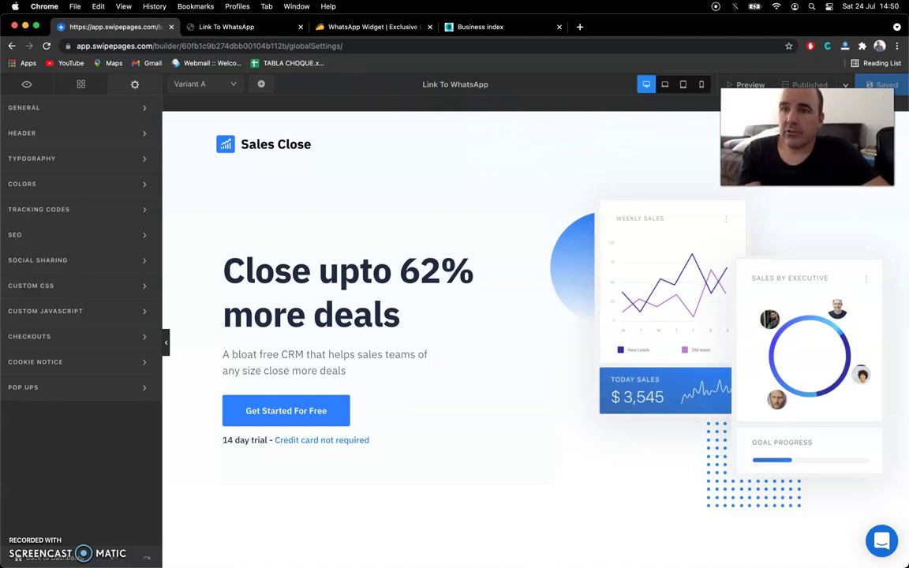
Test the WhatsApp widget on the published Link To WhatsApp page by collapsing it, reopening it further down the page, and collapsing it again.
click(241, 29)
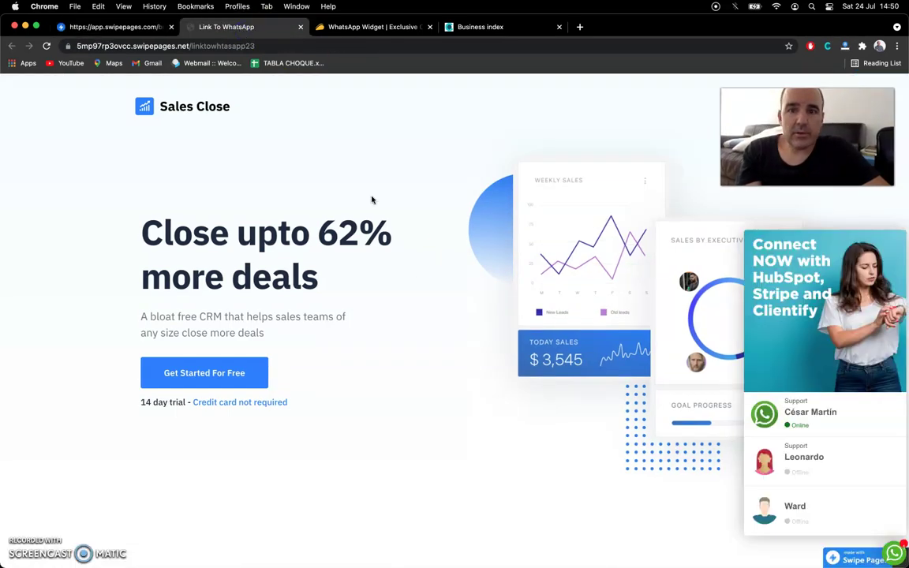
click(893, 551)
scroll(699, 509, down, 5)
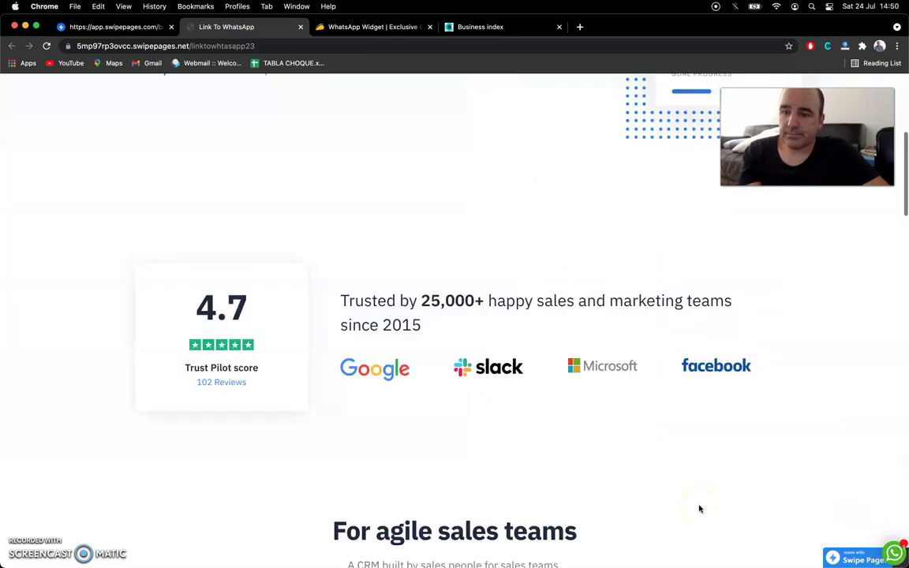
scroll(802, 531, down, 5)
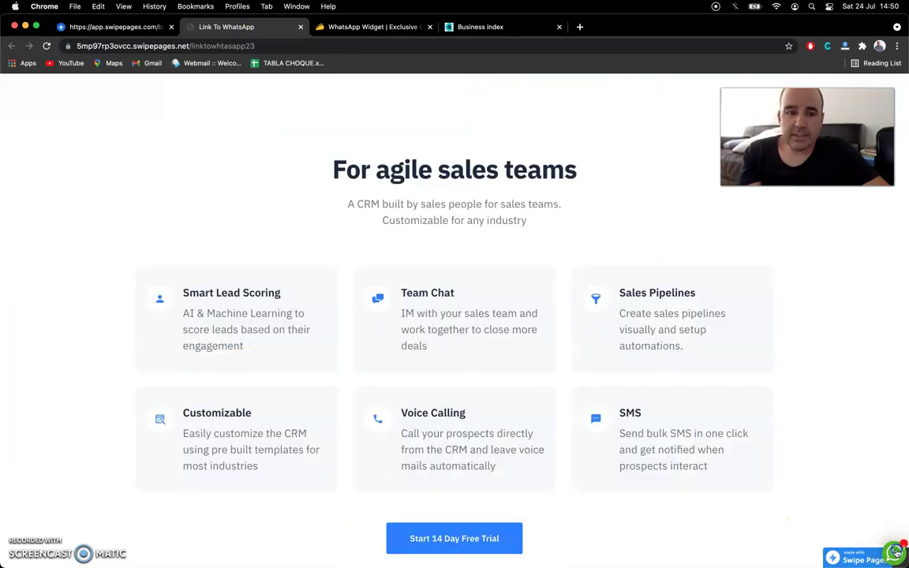
click(896, 552)
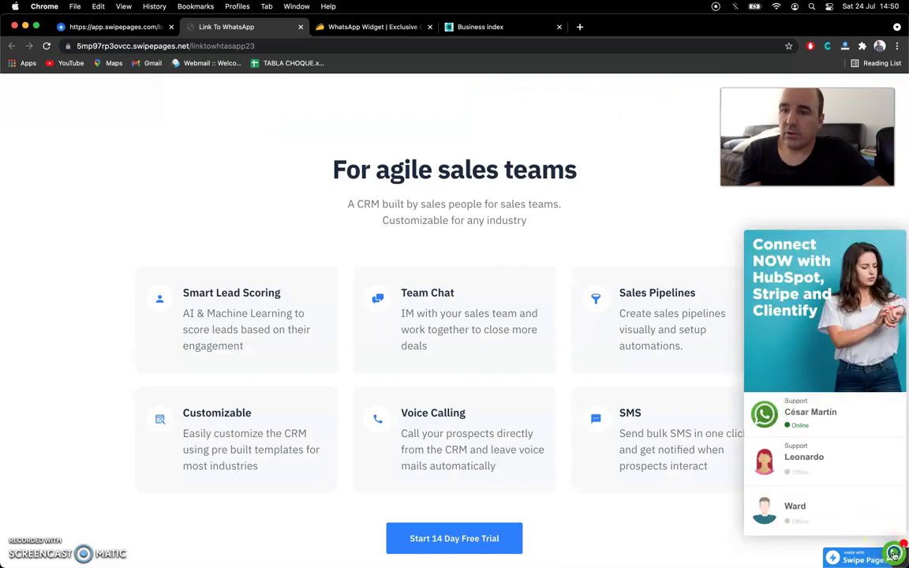
click(826, 497)
Examine the rest of the published page down to the "Close more deals now!" section for the floating WhatsApp button.
scroll(785, 456, down, 5)
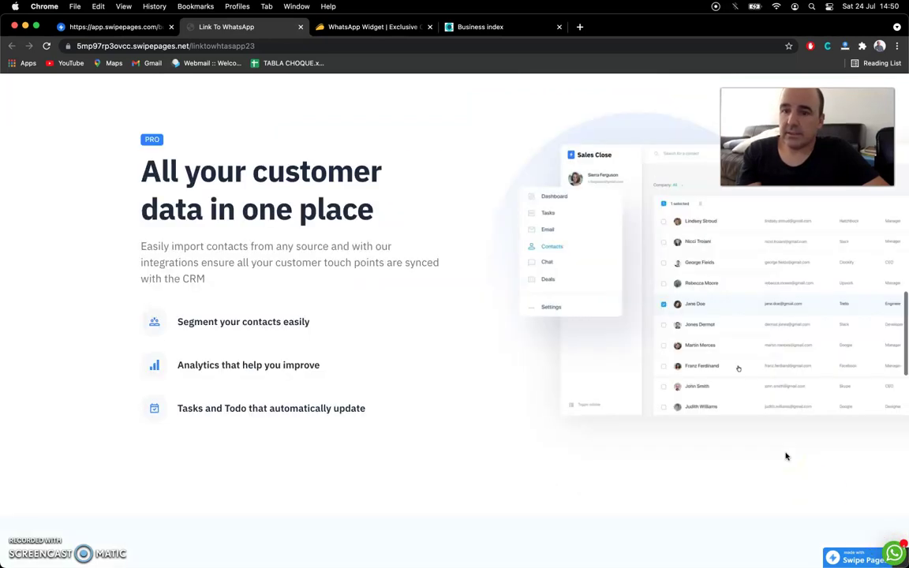
scroll(786, 456, down, 3)
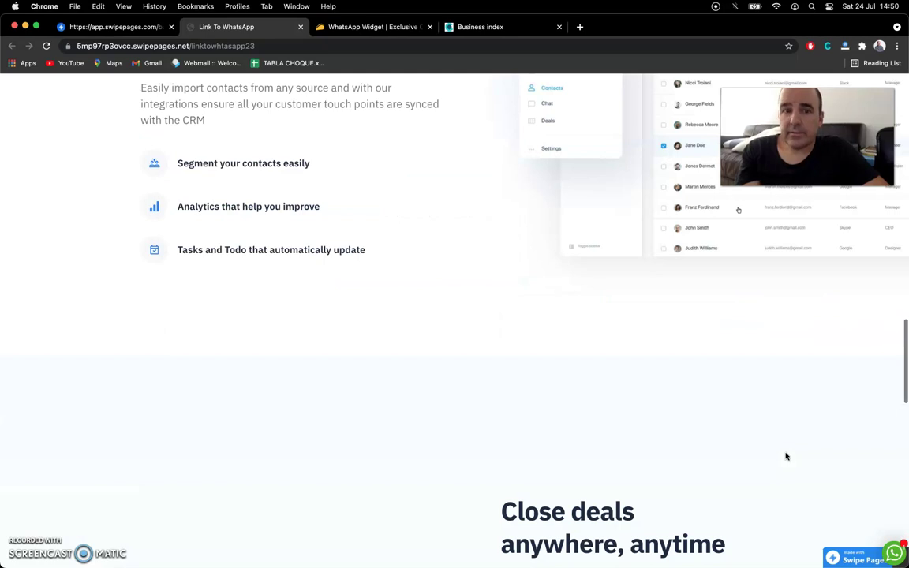
scroll(786, 457, down, 6)
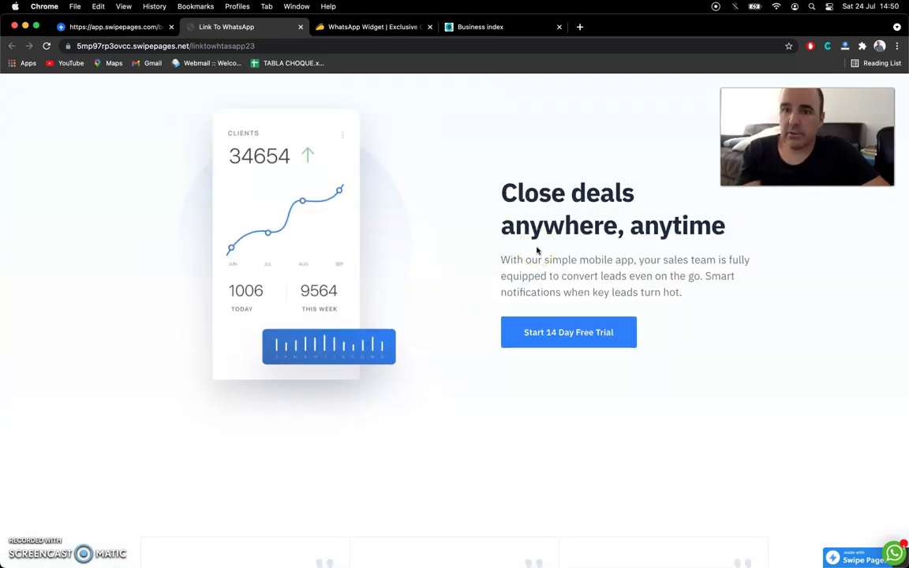
scroll(537, 250, down, 5)
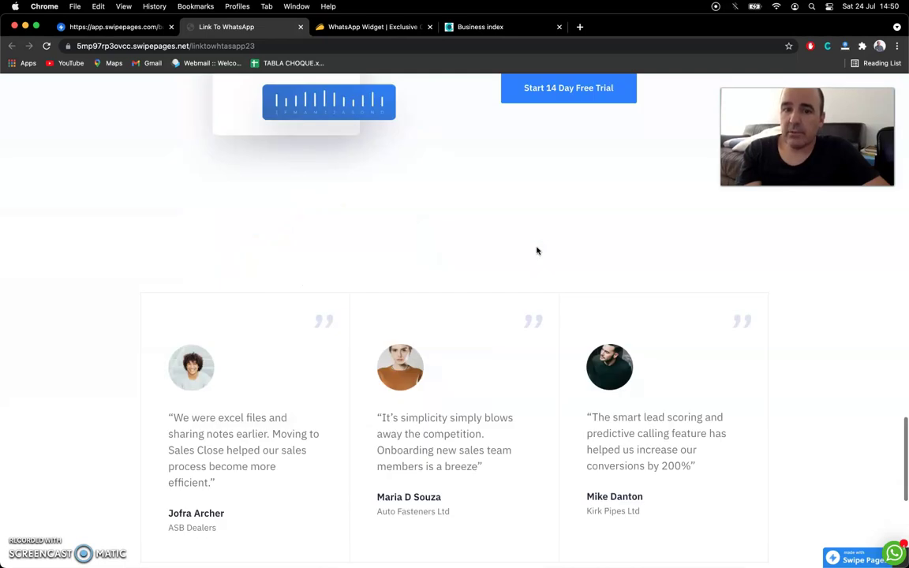
scroll(536, 250, down, 5)
scroll(536, 250, down, 2)
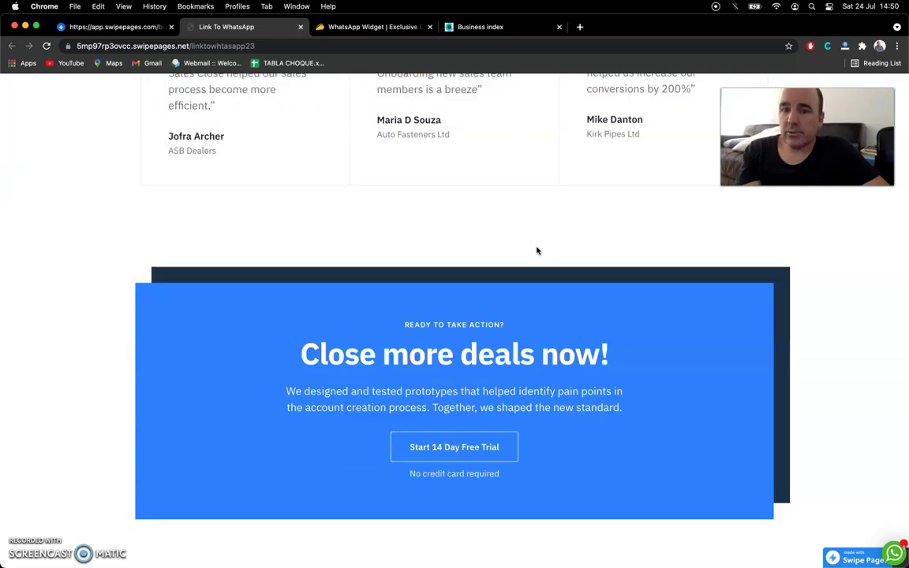
Return to the beginning of the published page and test the WhatsApp widget there by opening and collapsing it.
scroll(537, 250, up, 15)
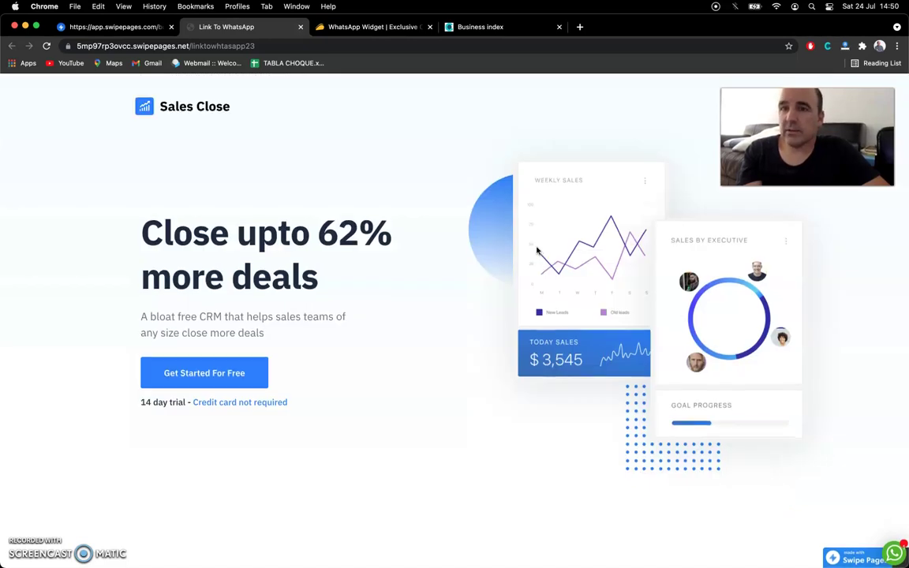
click(356, 181)
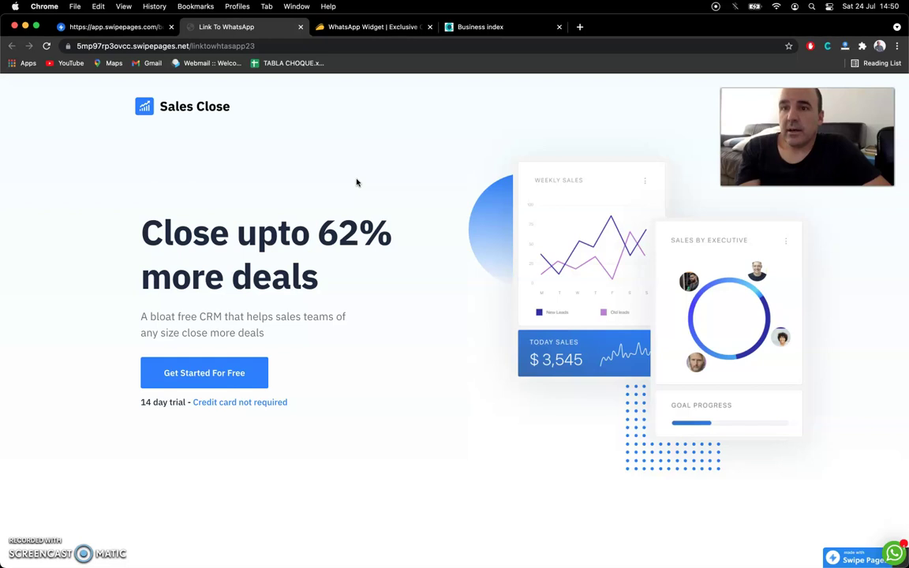
click(894, 555)
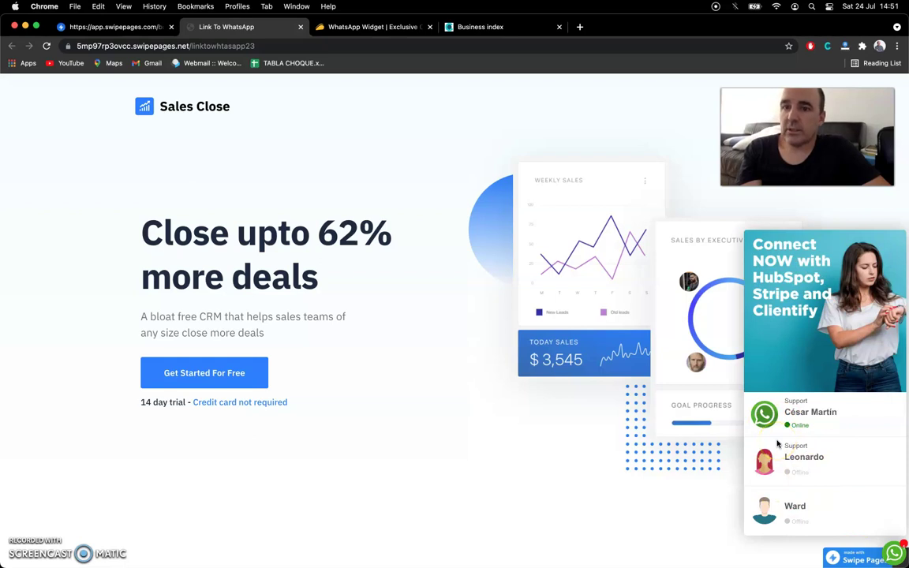
click(894, 554)
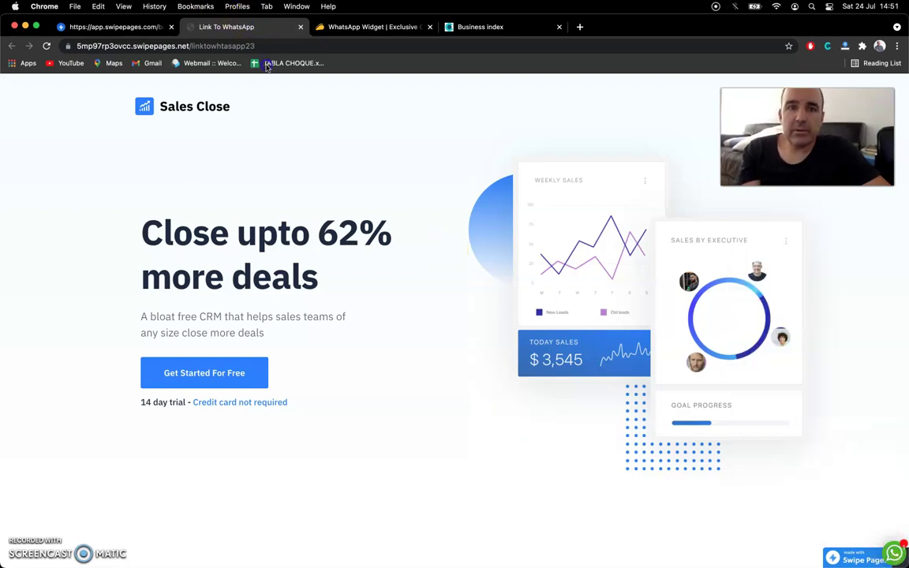
Detach the published page into its own window, narrowed to about a third of the screen, and test opening and collapsing the WhatsApp widget.
drag(227, 27, 334, 32)
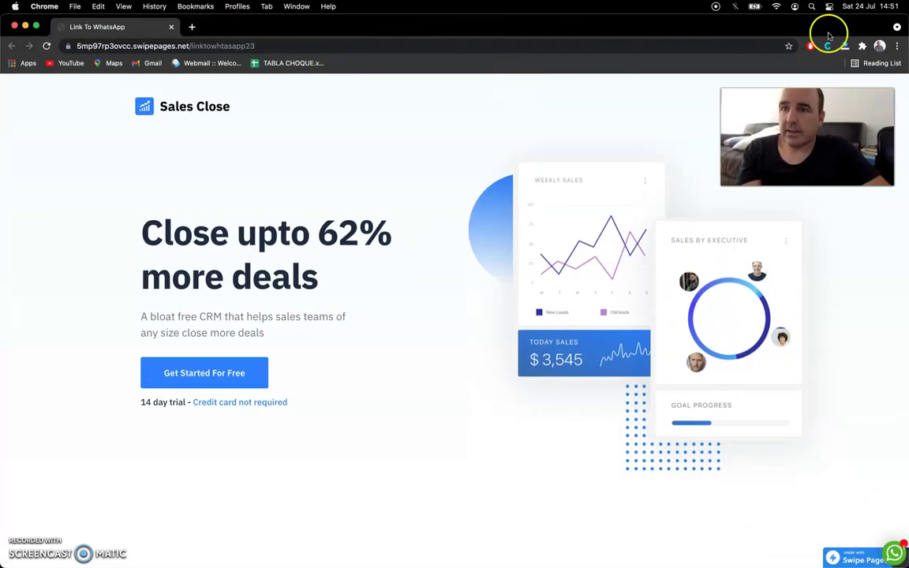
key(ctrl+alt+Left)
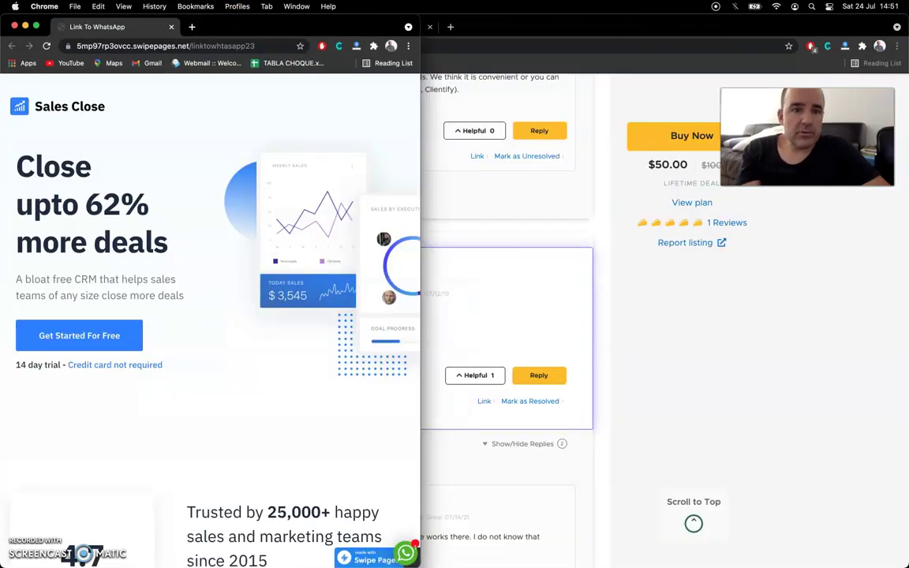
key(ctrl+alt+Left)
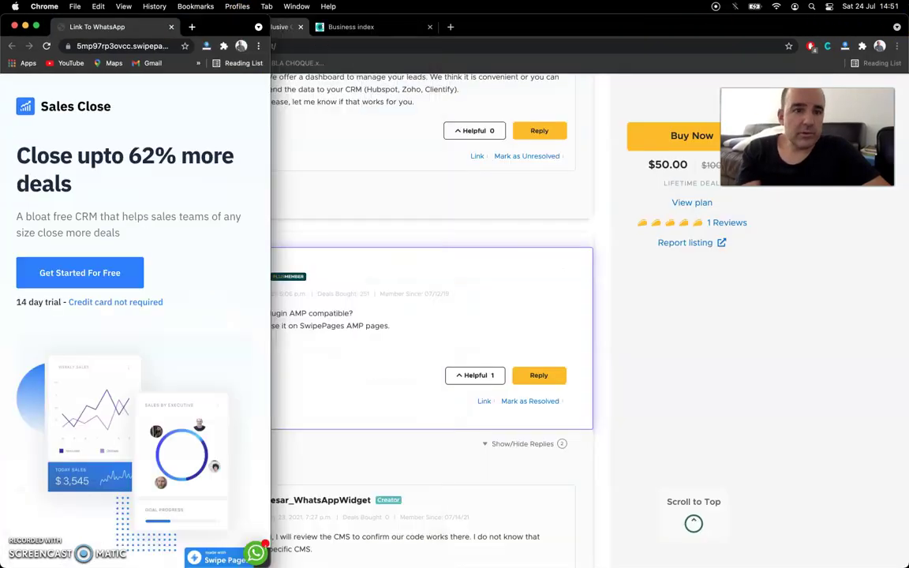
click(254, 553)
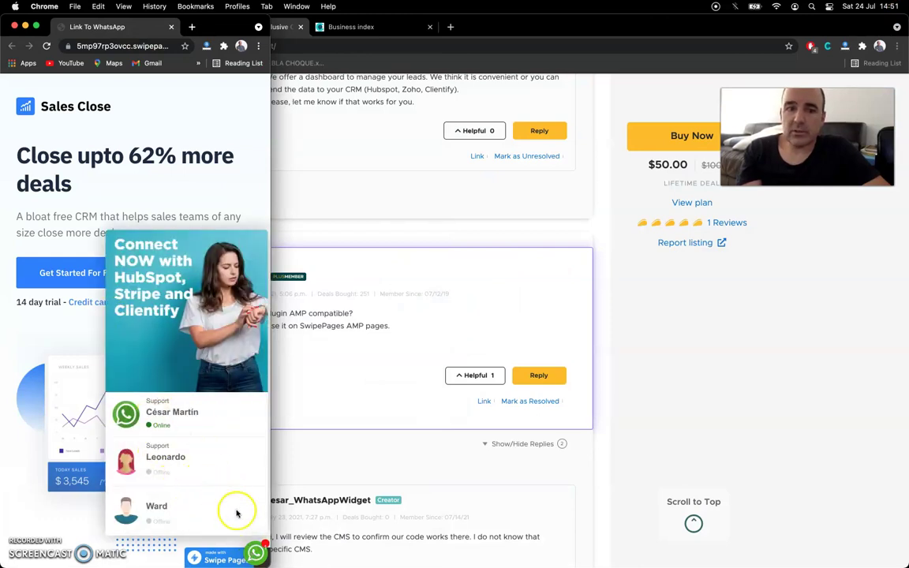
click(254, 553)
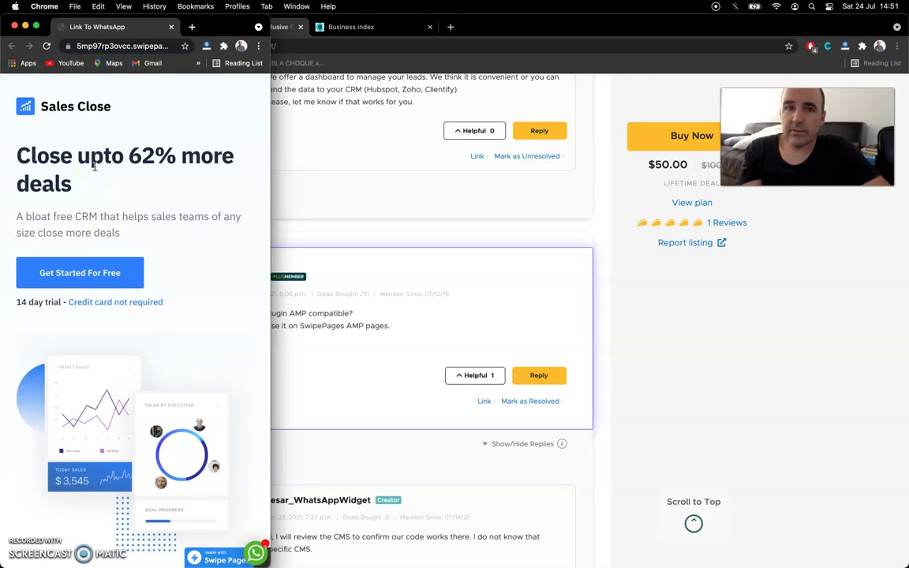
Close the published page's window and highlight "I would use it on SwipePages AMP pages." in the AppSumo listing's question.
key(super+w)
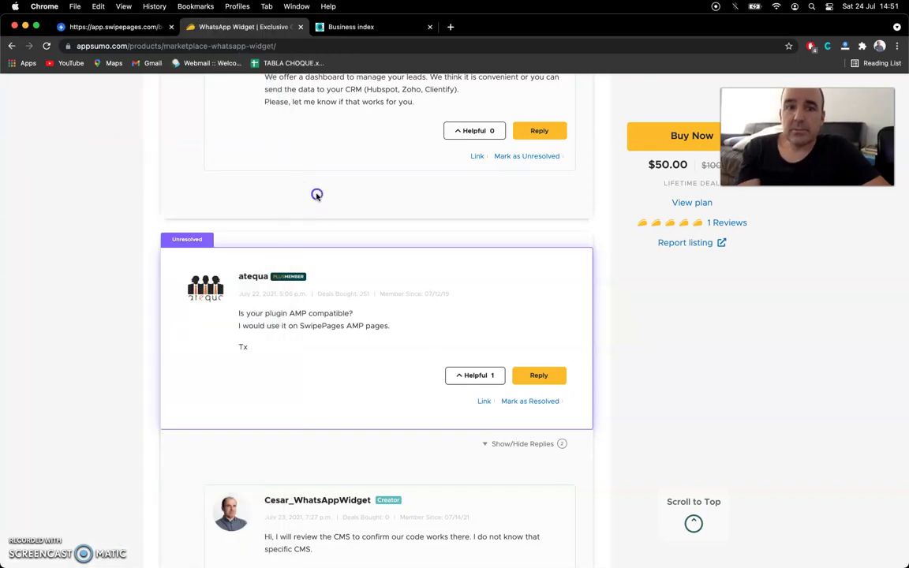
scroll(294, 263, down, 2)
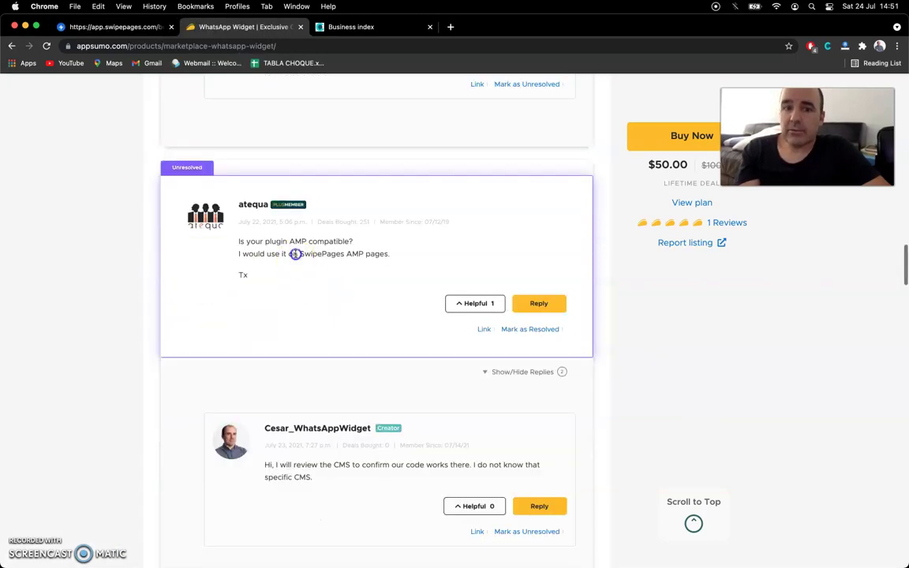
triple_click(296, 253)
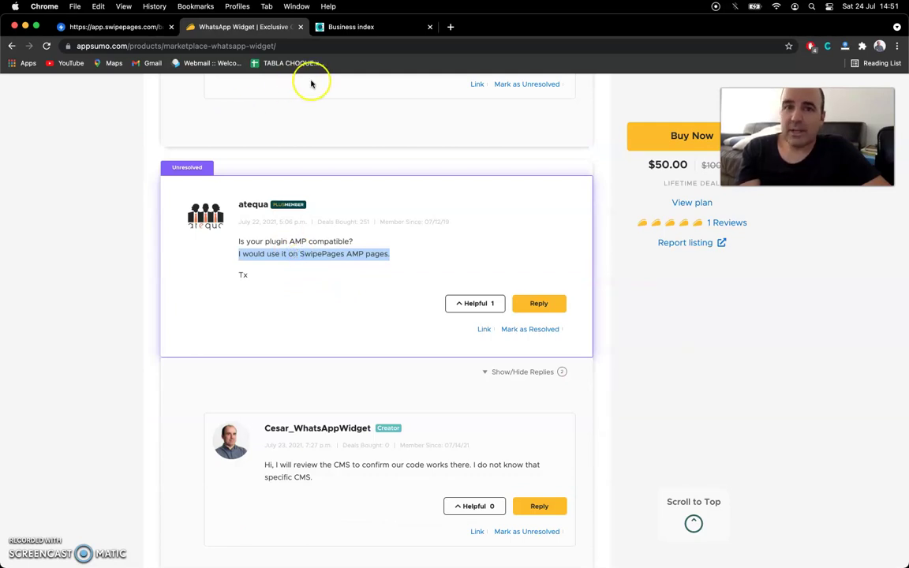
Look back through the AppSumo WhatsApp Widget listing, from the questions past the plan features up to the product title.
scroll(341, 125, up, 5)
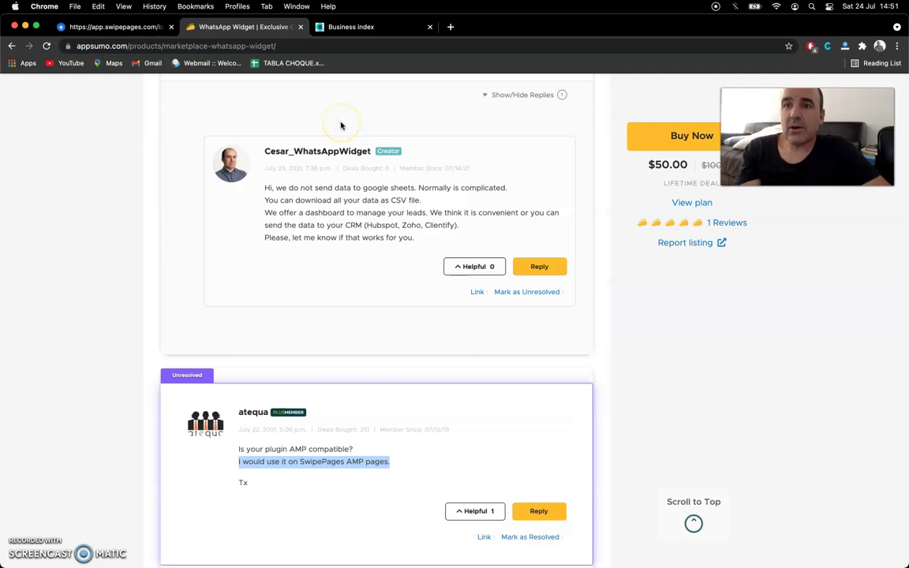
scroll(341, 125, up, 10)
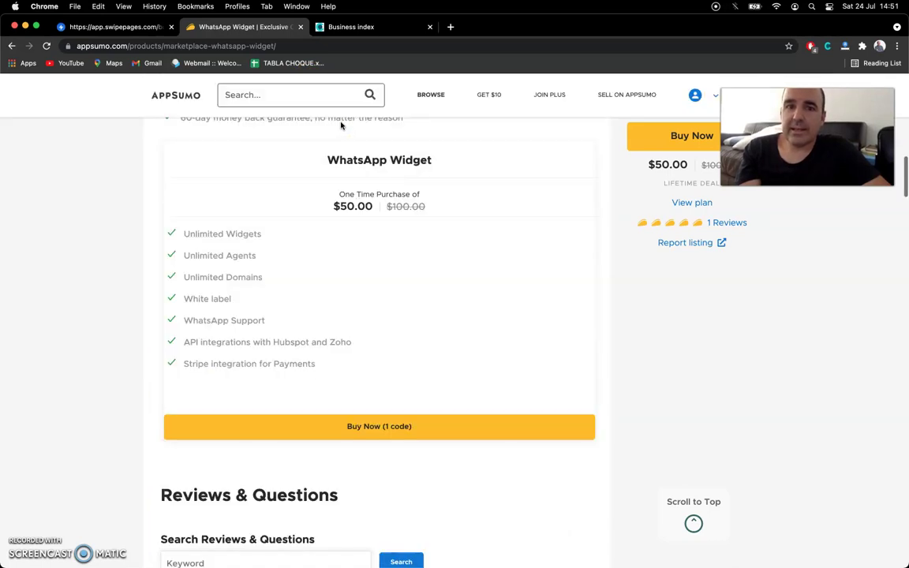
scroll(341, 125, up, 10)
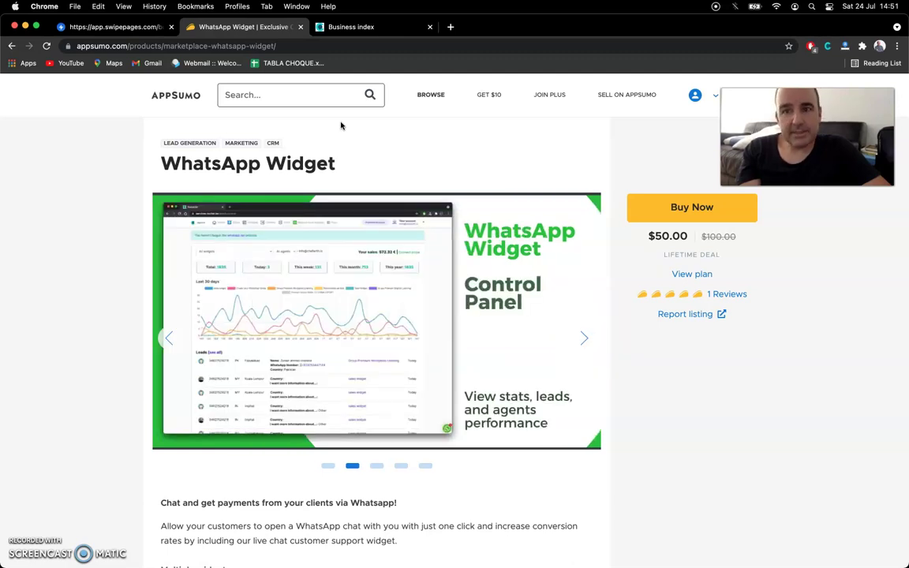
click(298, 97)
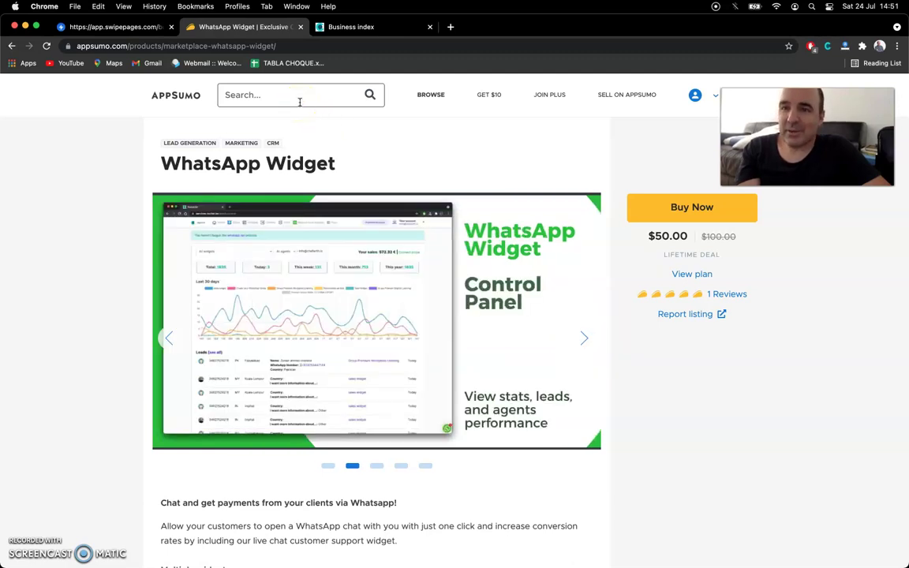
Revisit the Swipe Pages builder and the AppSumo listing, and switch to the tochat.be My widgets dashboard.
click(120, 28)
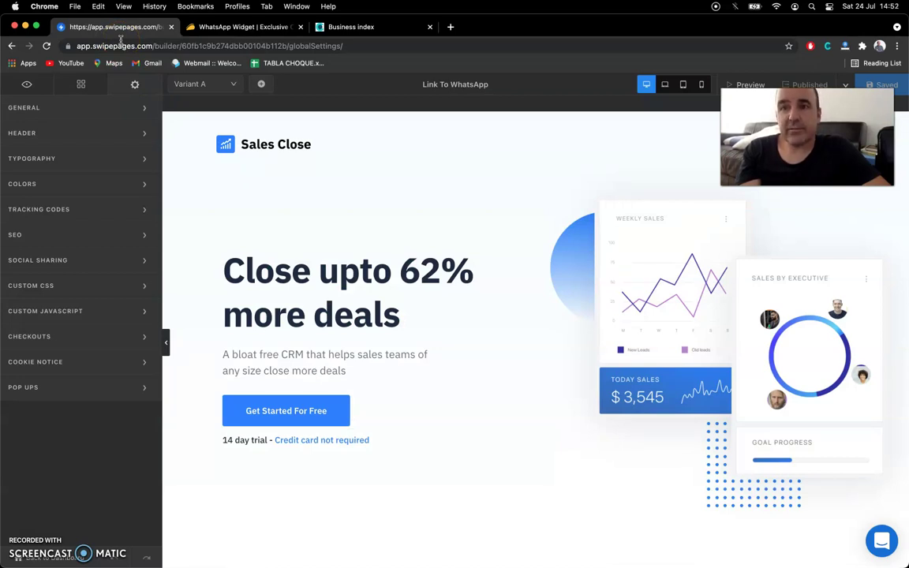
click(225, 27)
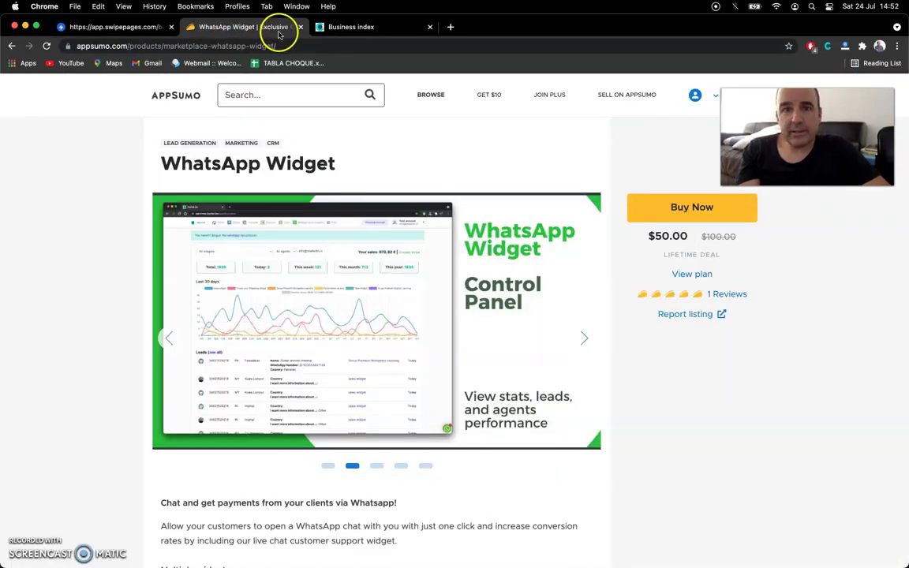
click(342, 27)
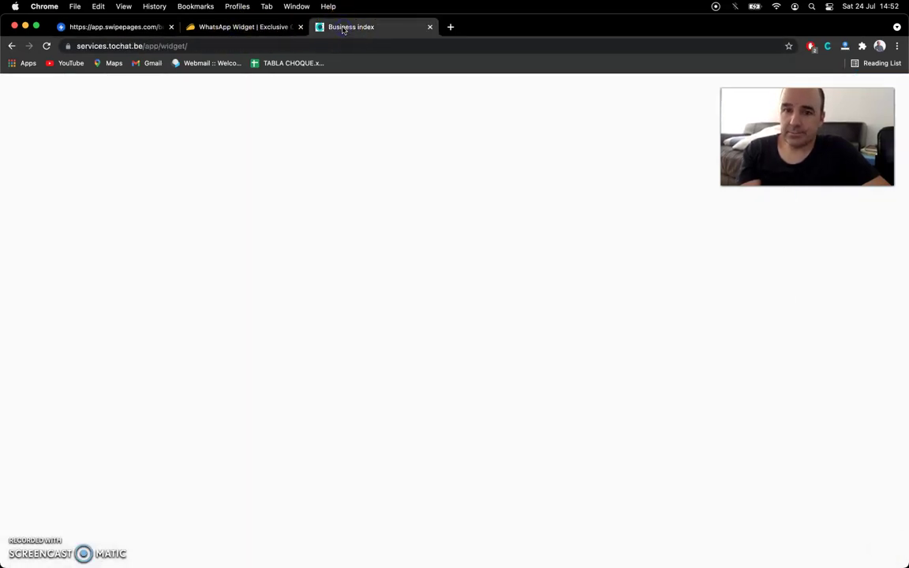
click(576, 266)
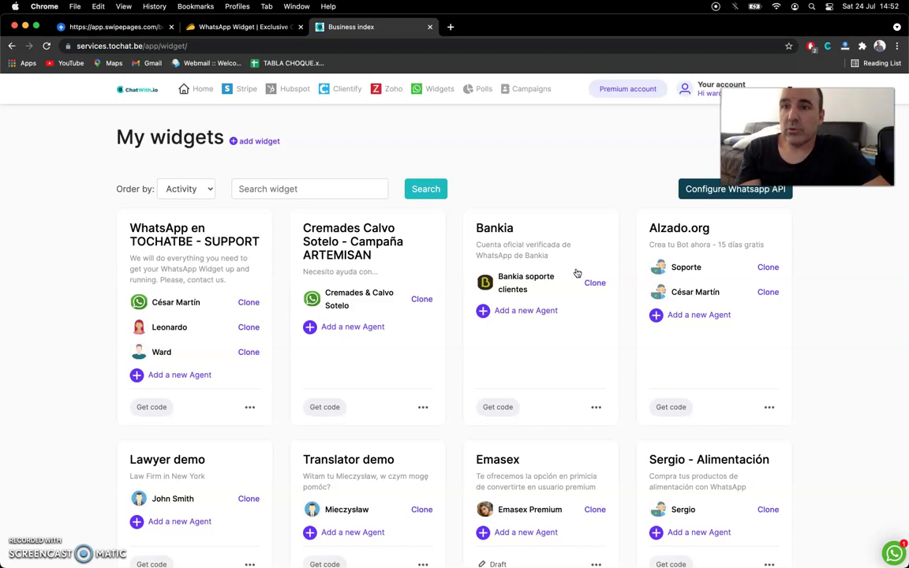
click(536, 265)
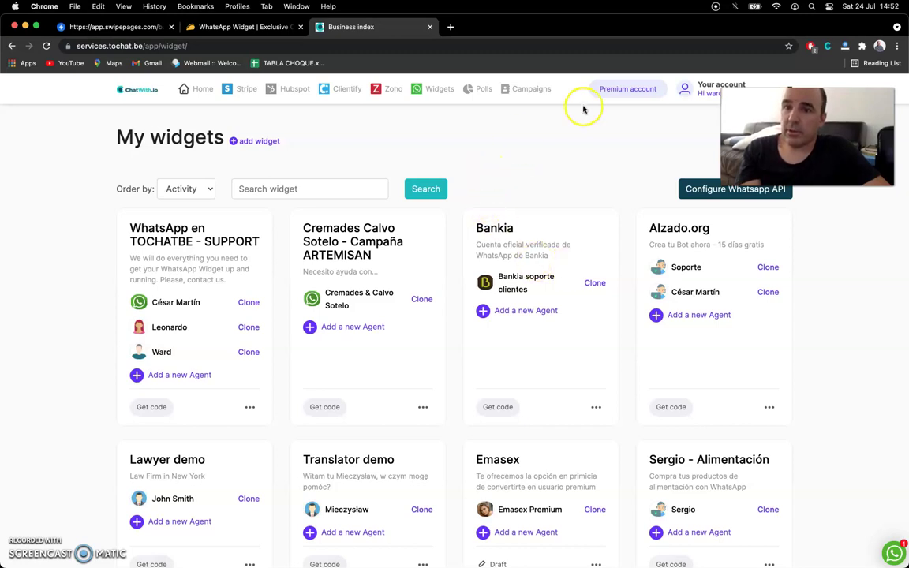
Log out of the tochat.be account and open the registration form for creating a new account.
click(701, 94)
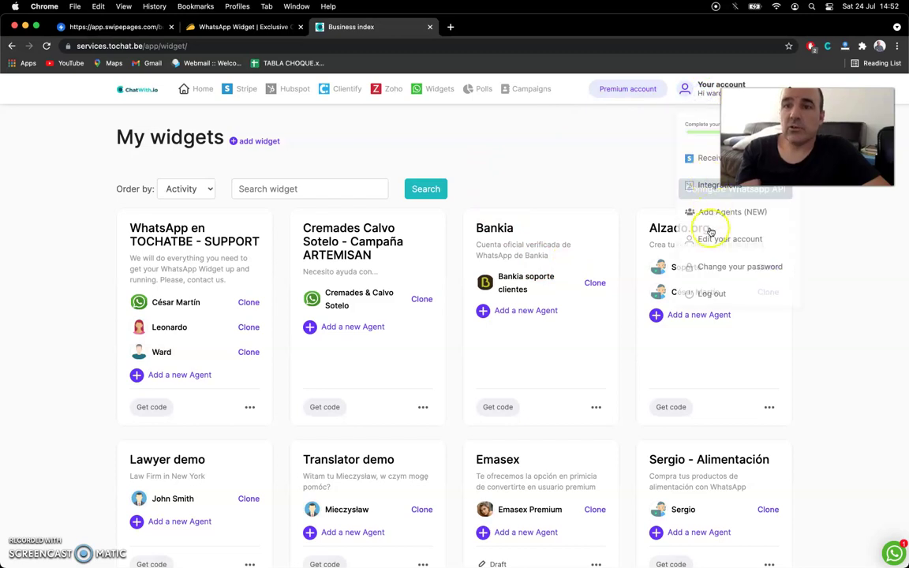
click(713, 294)
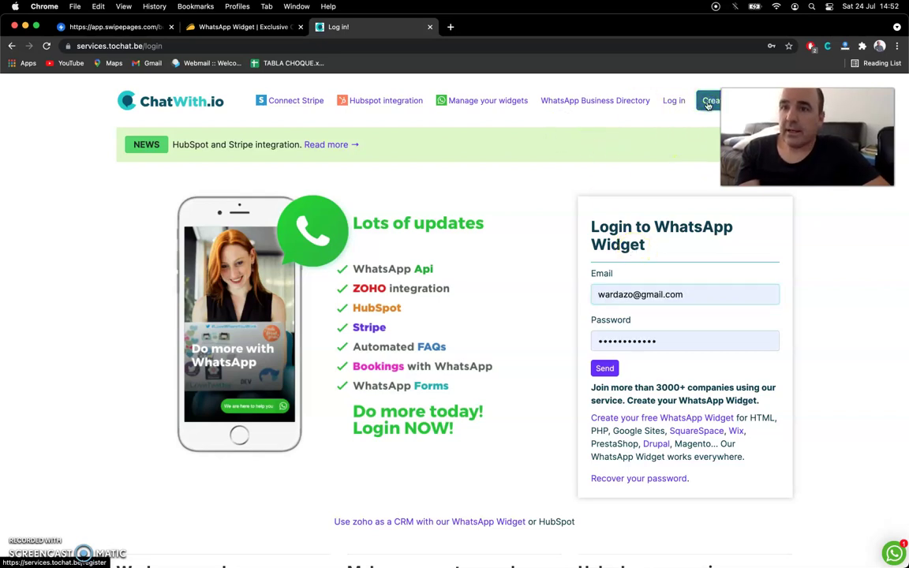
click(709, 104)
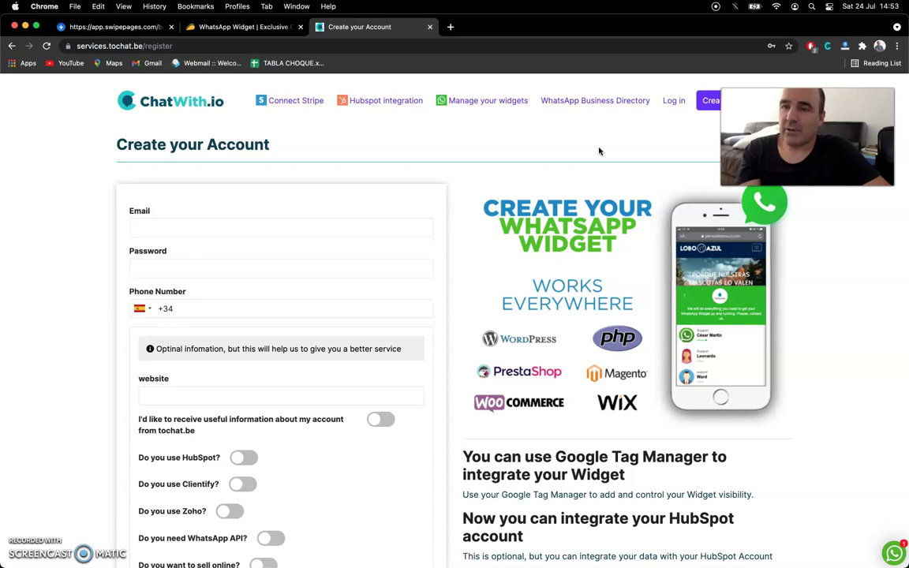
click(440, 150)
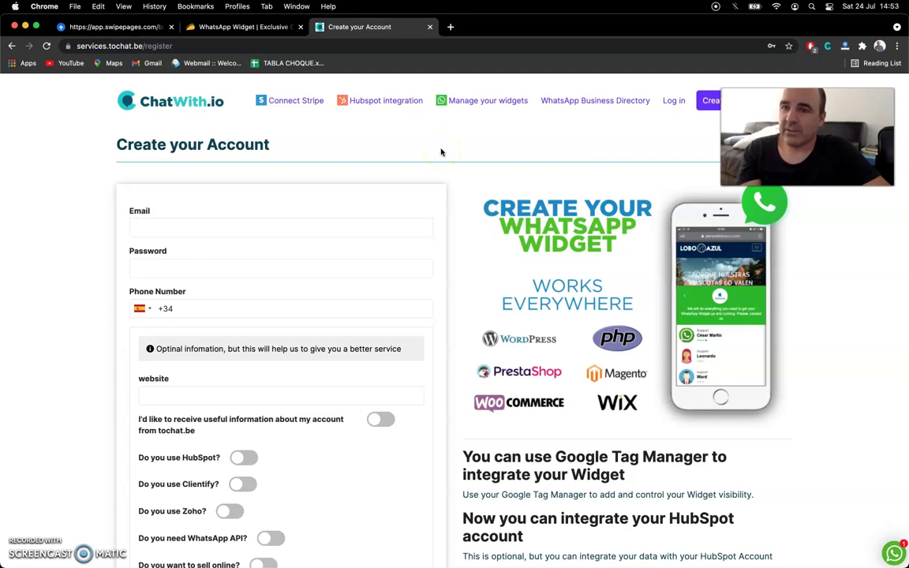